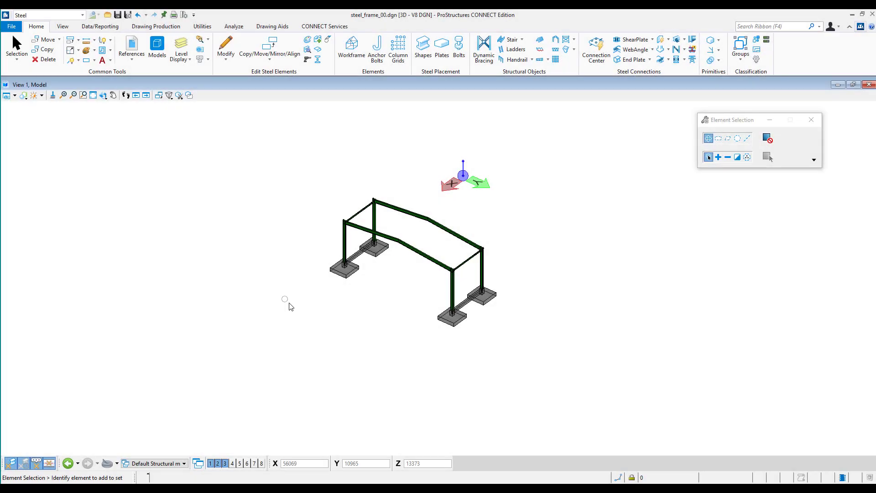
Step: Examine the steel frame and the completed hall with its girts, purlins, bracing and footings from several directions
{"action": "middle_click_drag", "start_coordinate": [278, 284], "coordinate": [614, 297], "text": "shift"}
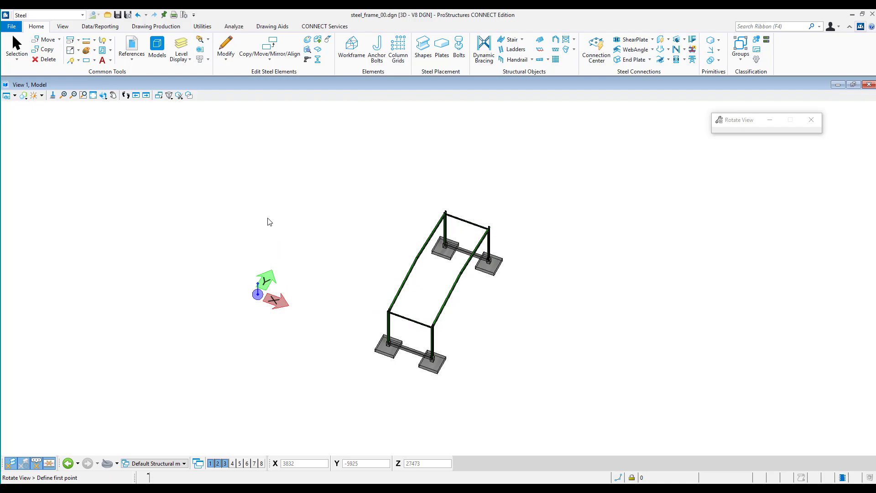
{"action": "middle_click_drag", "start_coordinate": [268, 221], "coordinate": [648, 180], "text": "shift"}
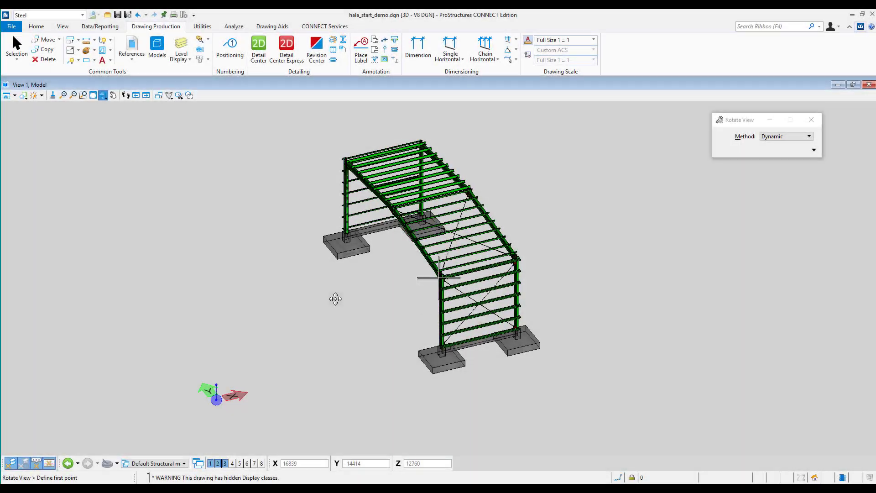
{"action": "middle_click_drag", "start_coordinate": [657, 313], "coordinate": [680, 311], "text": "shift"}
{"action": "left_click", "coordinate": [680, 311]}
{"action": "left_click", "coordinate": [194, 317]}
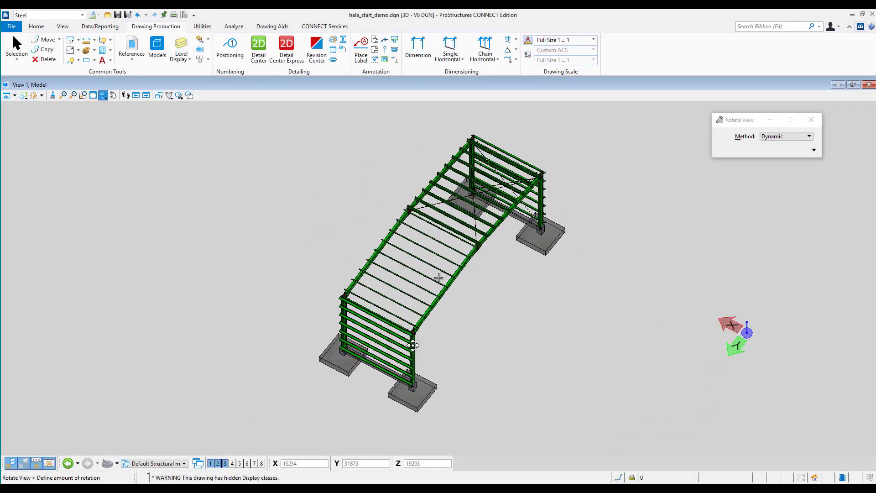
{"action": "left_click", "coordinate": [261, 350]}
{"action": "left_click", "coordinate": [262, 349]}
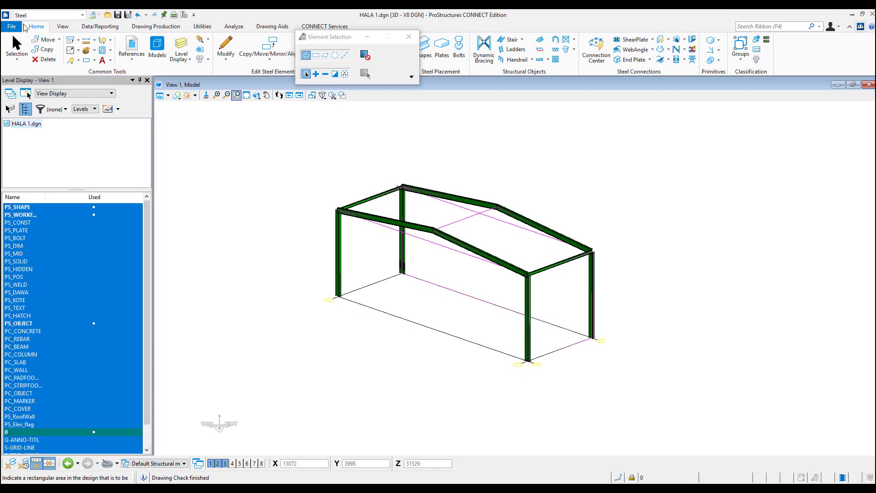
Step: Check the linear working units in the design file settings and accept them
{"action": "left_click", "coordinate": [18, 23]}
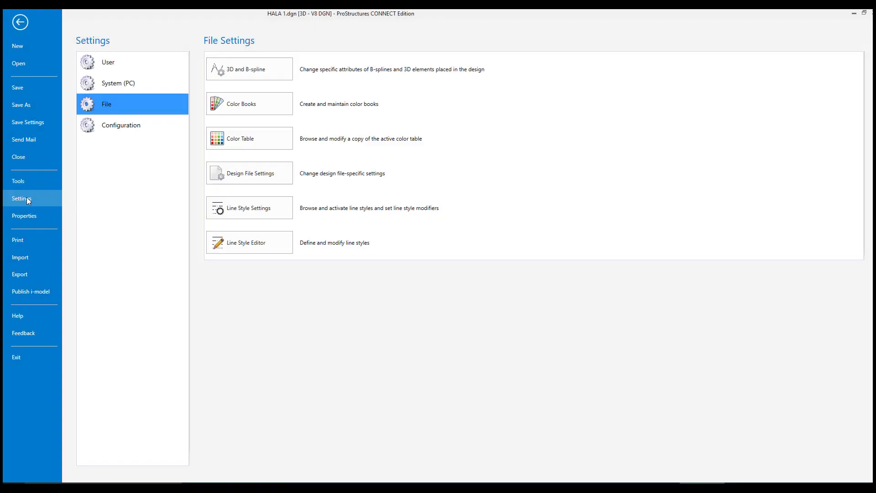
{"action": "left_click", "coordinate": [238, 175]}
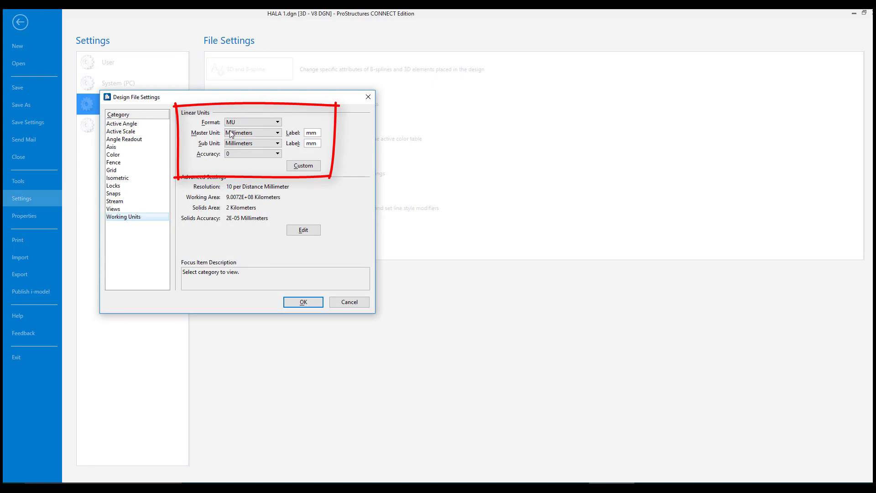
{"action": "left_click", "coordinate": [304, 303]}
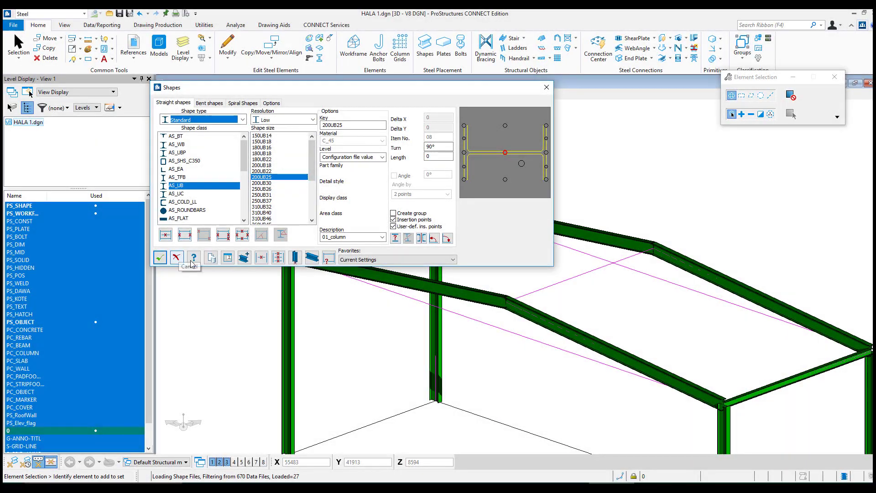
Step: Show the SPC Europe and SPC United Kingdom classes in the shape catalog, leaving only SPC United Kingdom enabled
{"action": "left_click", "coordinate": [228, 257]}
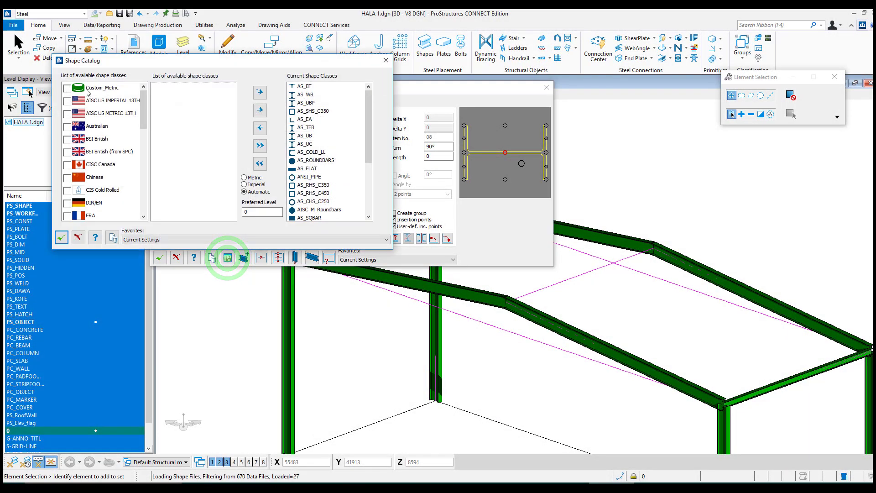
{"action": "left_click_drag", "start_coordinate": [145, 110], "coordinate": [146, 190]}
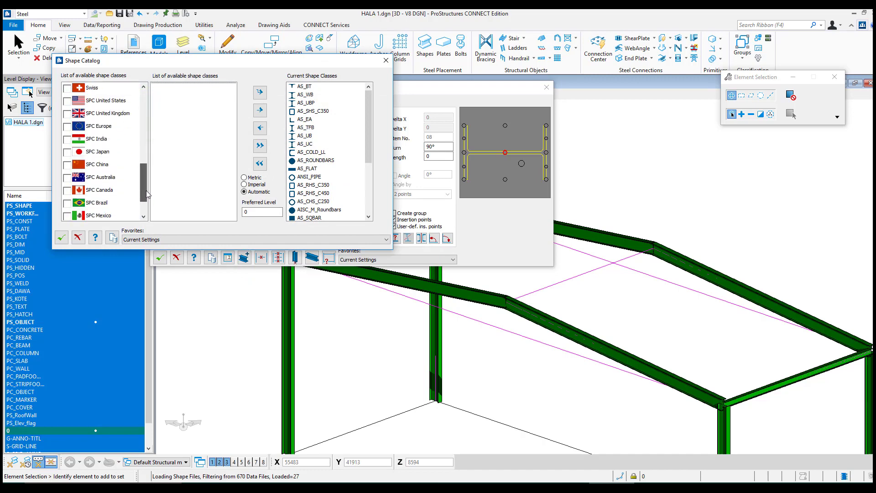
{"action": "left_click", "coordinate": [67, 126]}
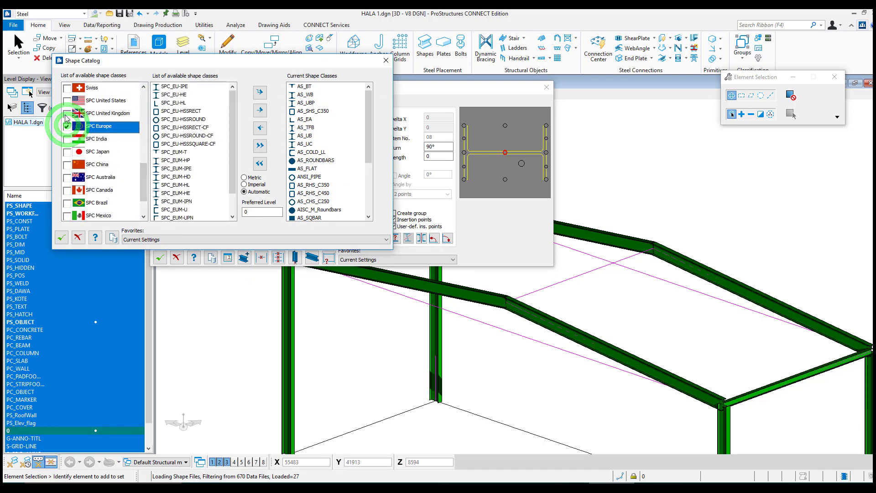
{"action": "left_click", "coordinate": [66, 114]}
{"action": "left_click", "coordinate": [68, 127]}
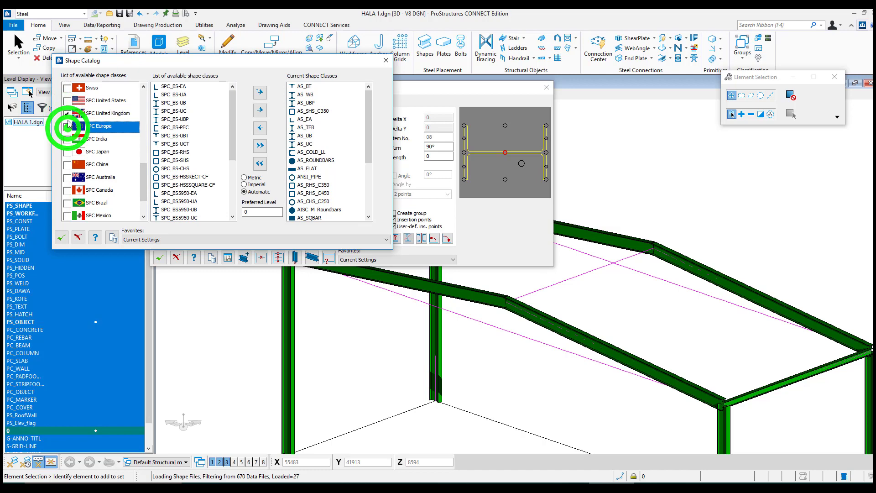
{"action": "left_click", "coordinate": [62, 237]}
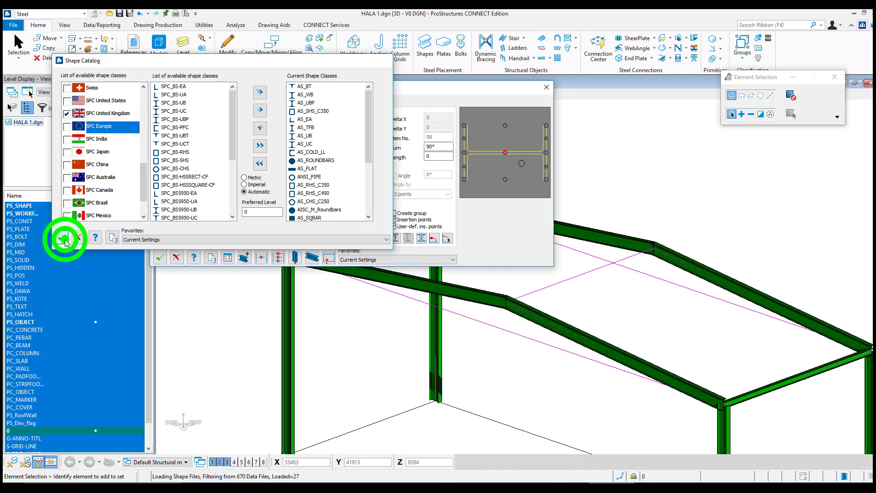
Step: Browse the available AS_UB shape sizes and shape classes, and close the shape settings
{"action": "left_click", "coordinate": [312, 159]}
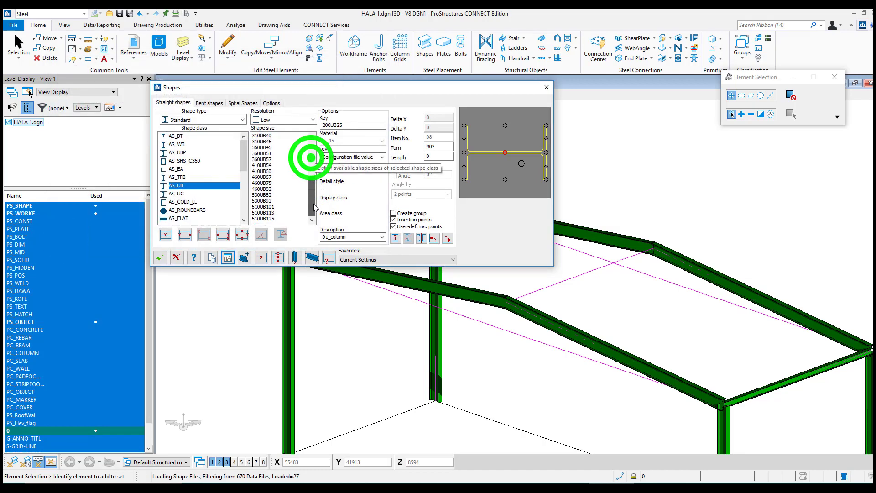
{"action": "mouse_move", "coordinate": [245, 153]}
{"action": "left_mouse_down"}
{"action": "mouse_move", "coordinate": [245, 176]}
{"action": "mouse_move", "coordinate": [245, 161]}
{"action": "left_mouse_up"}
{"action": "left_click", "coordinate": [159, 259]}
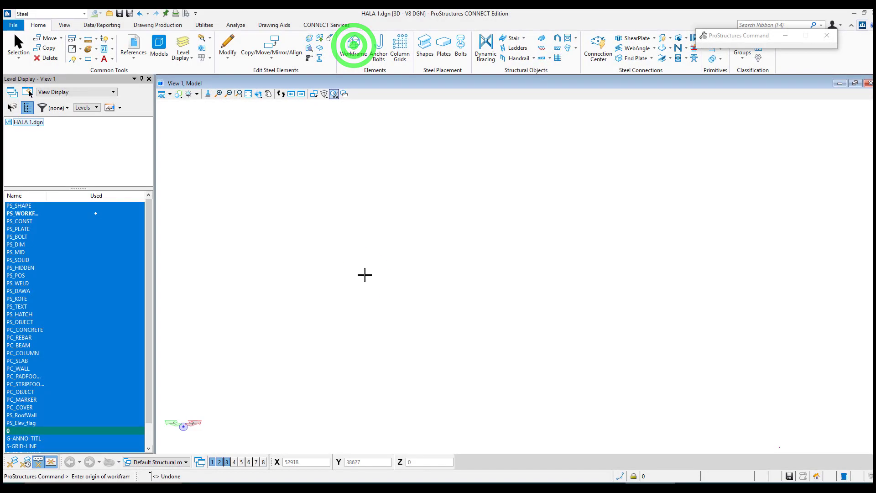
Step: Place a rectangular workframe with length 7000, width 20000, height 7000, ridge height 1000 and ridge width 10000
{"action": "left_click", "coordinate": [365, 274]}
{"action": "left_click", "coordinate": [449, 302]}
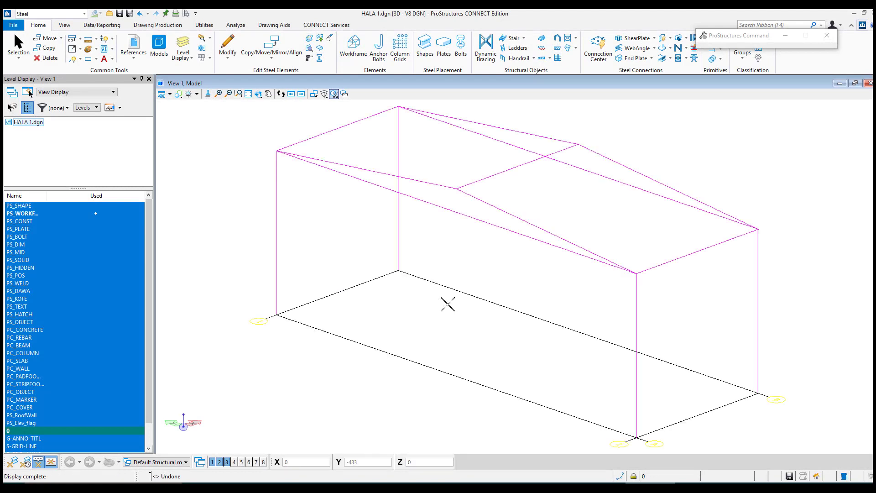
{"action": "left_click", "coordinate": [180, 166]}
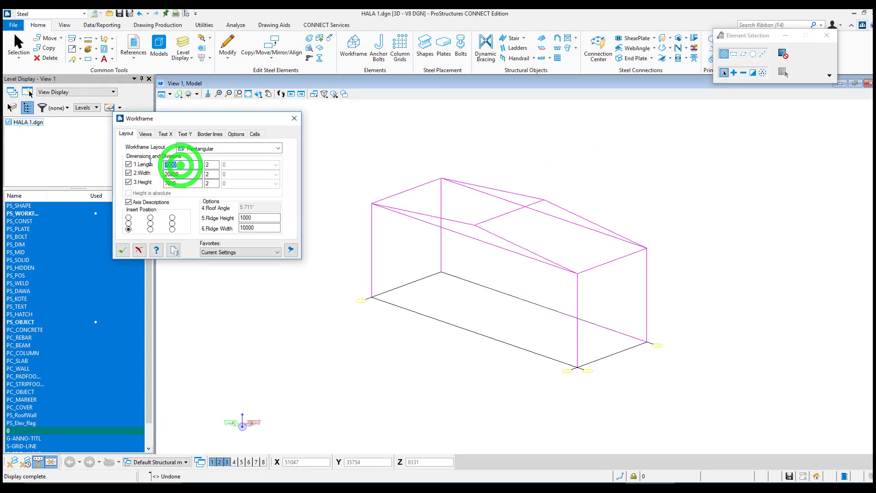
{"action": "left_click", "coordinate": [183, 175]}
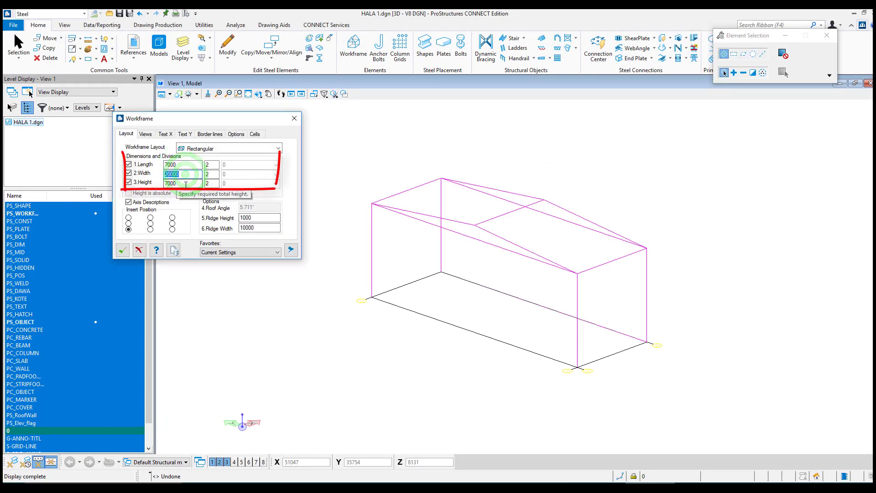
{"action": "left_click", "coordinate": [182, 184]}
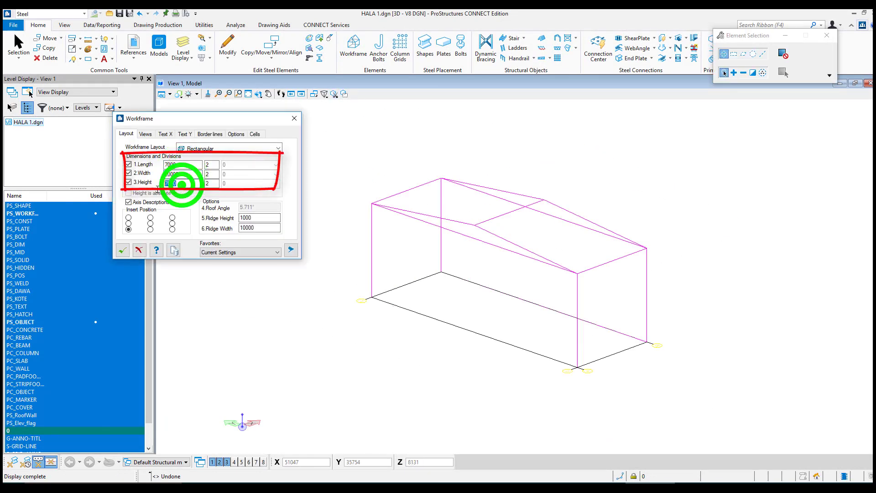
{"action": "left_click", "coordinate": [260, 228]}
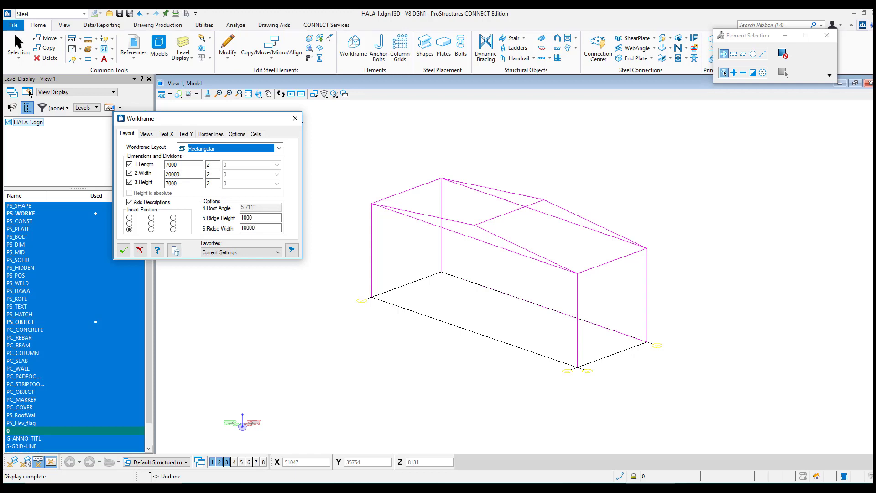
{"action": "left_click", "coordinate": [124, 250]}
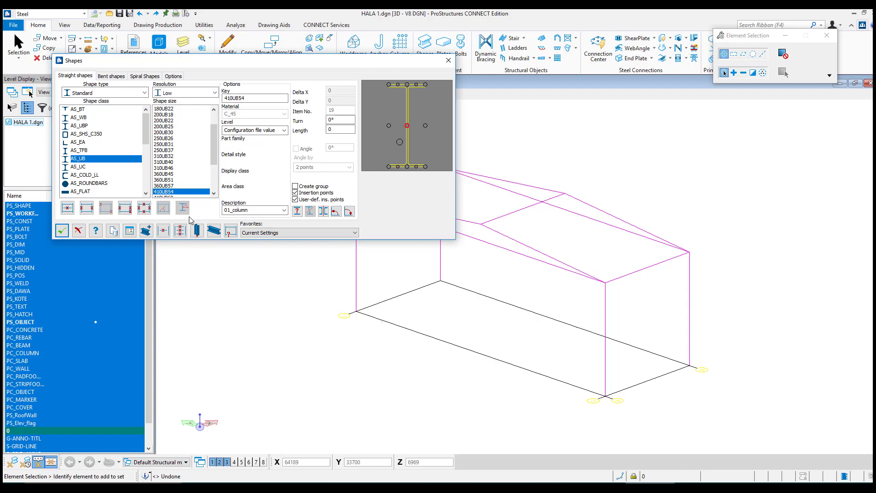
Step: Insert vertical 410UB54 columns at all four corners of the workframe by enclosing it in a selection area
{"action": "left_click", "coordinate": [198, 231]}
{"action": "left_click", "coordinate": [144, 95]}
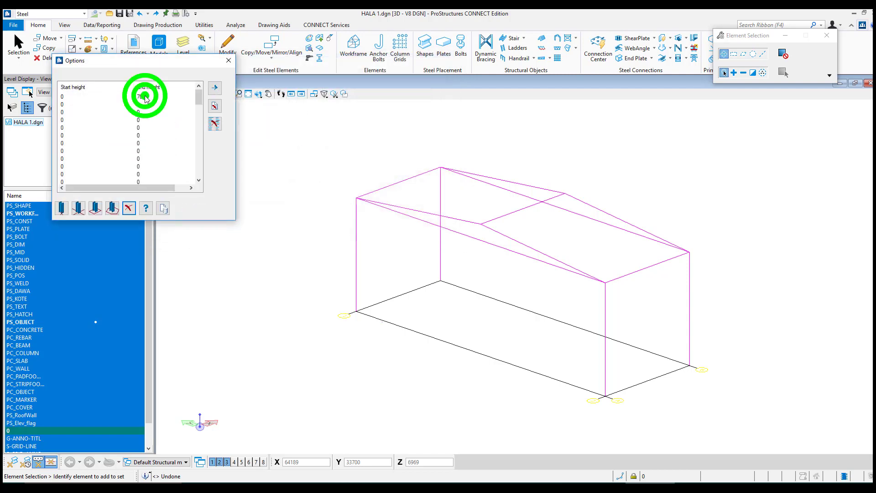
{"action": "left_click", "coordinate": [95, 206]}
{"action": "left_click", "coordinate": [755, 374]}
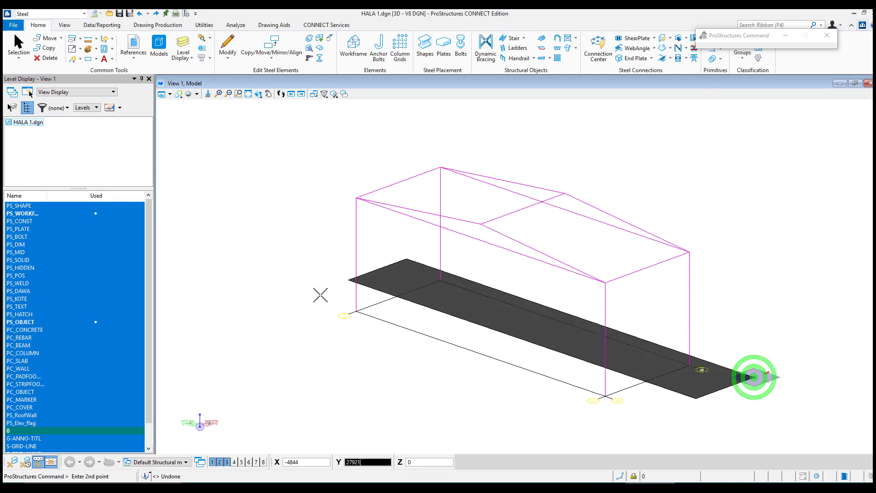
{"action": "left_click", "coordinate": [293, 316]}
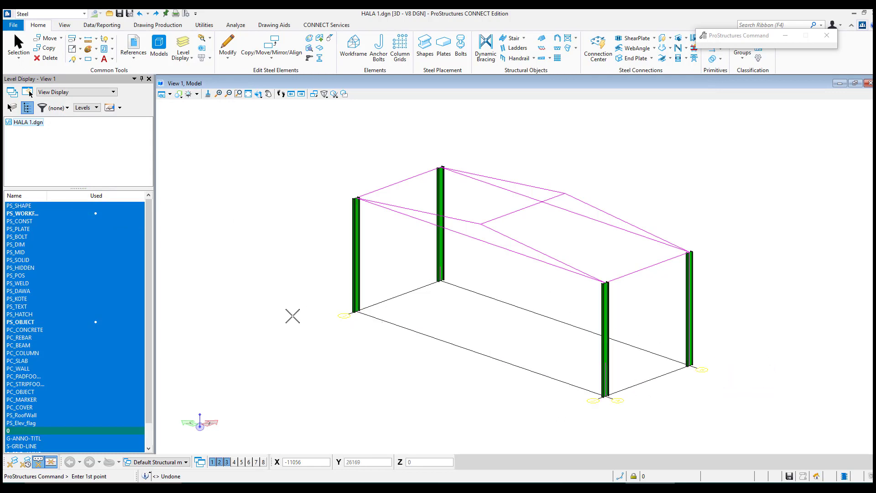
{"action": "right_click", "coordinate": [275, 211]}
Step: Set the turn of the inserted columns to 90° and accept the shape settings
{"action": "left_click", "coordinate": [345, 119]}
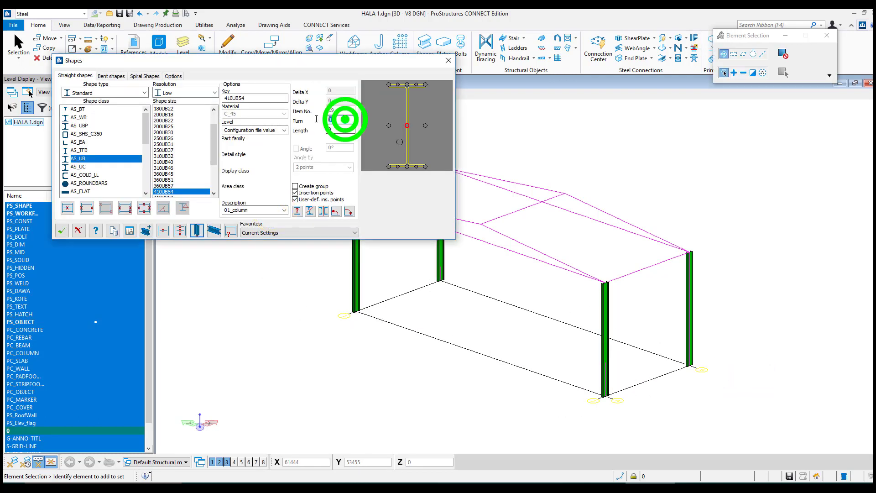
{"action": "type", "text": "9"}
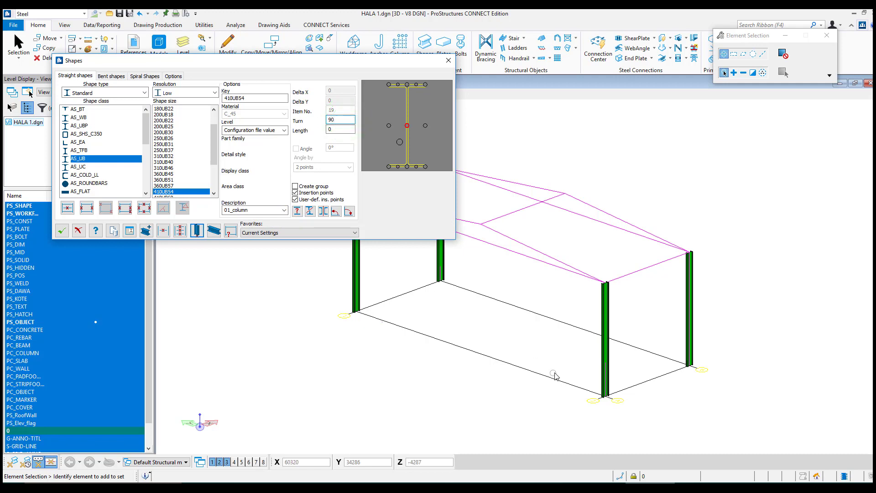
{"action": "type", "text": "0"}
{"action": "left_click", "coordinate": [467, 333]}
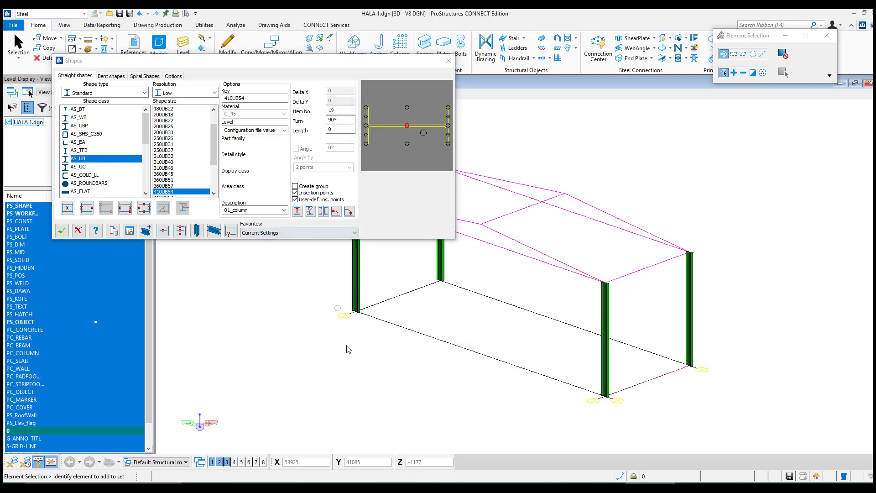
{"action": "left_click", "coordinate": [66, 232]}
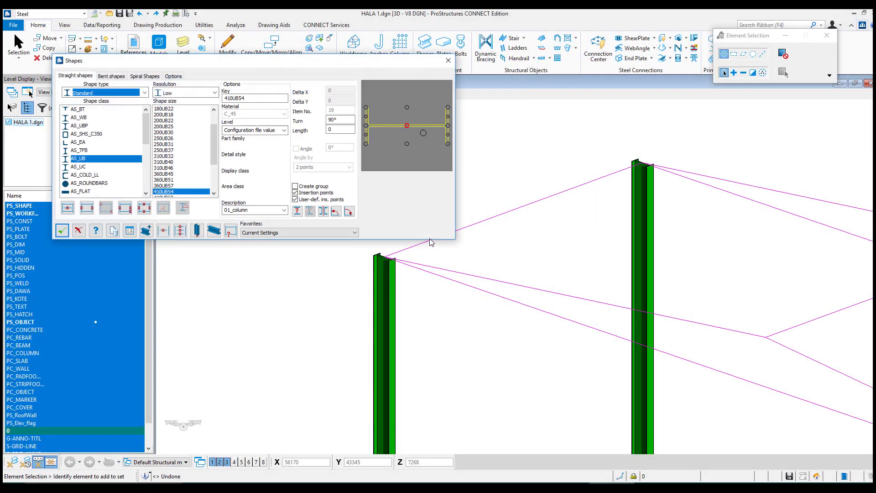
Step: Insert a 410UB54 rafter from the front-left column top to the workframe's ridge point and accept its orientation
{"action": "left_click", "coordinate": [86, 209]}
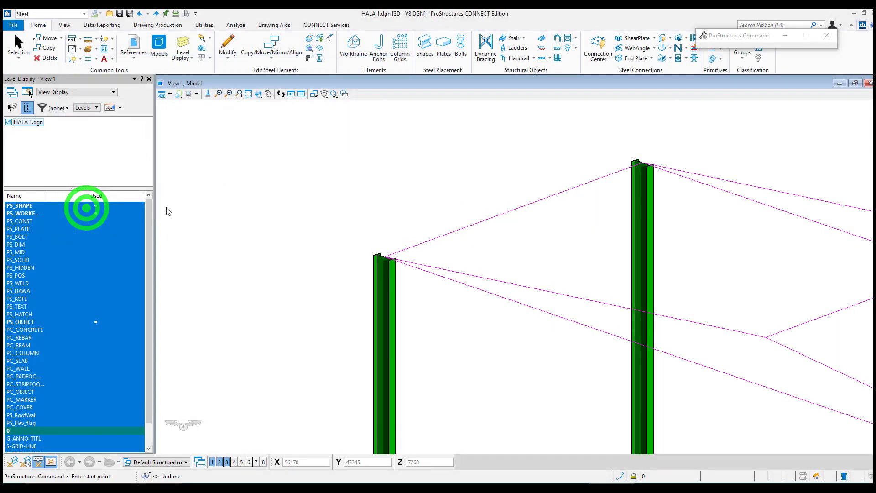
{"action": "left_click", "coordinate": [386, 256]}
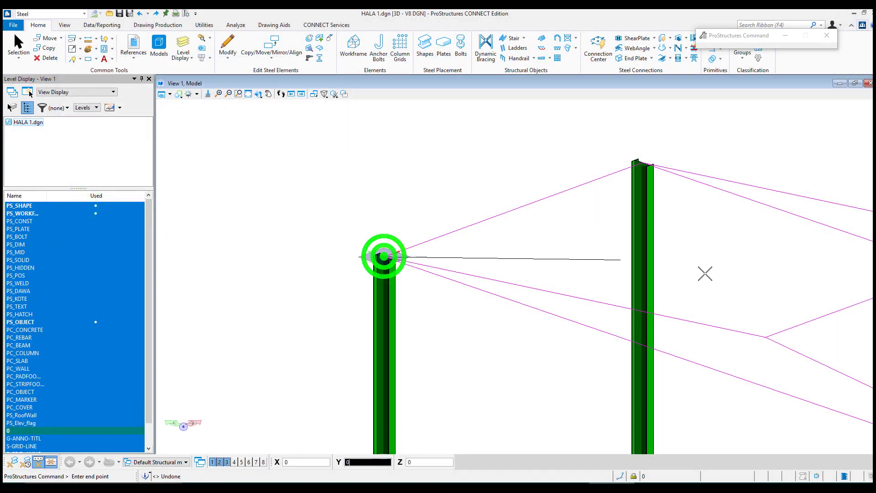
{"action": "left_click", "coordinate": [767, 338]}
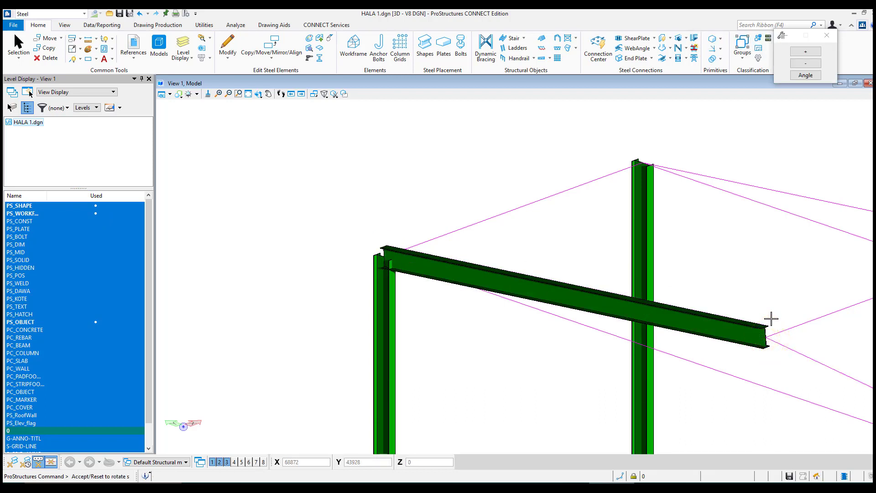
{"action": "left_click", "coordinate": [771, 318]}
{"action": "right_click", "coordinate": [772, 319]}
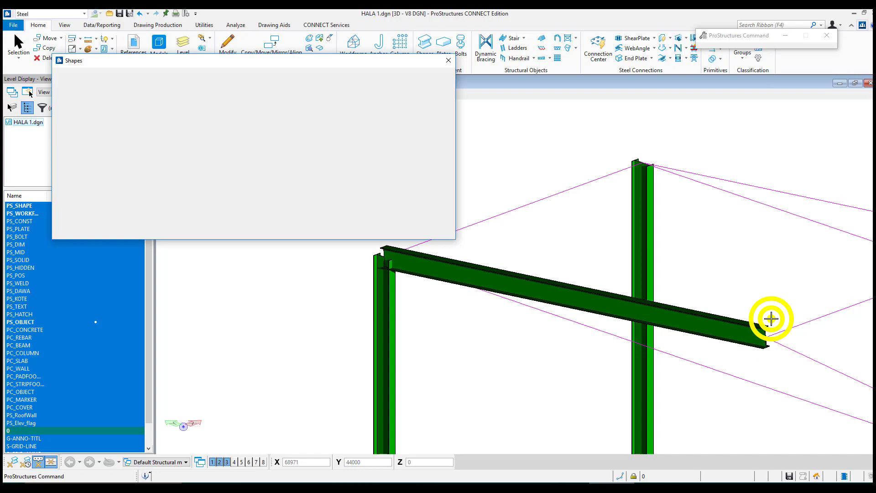
{"action": "left_click", "coordinate": [64, 233]}
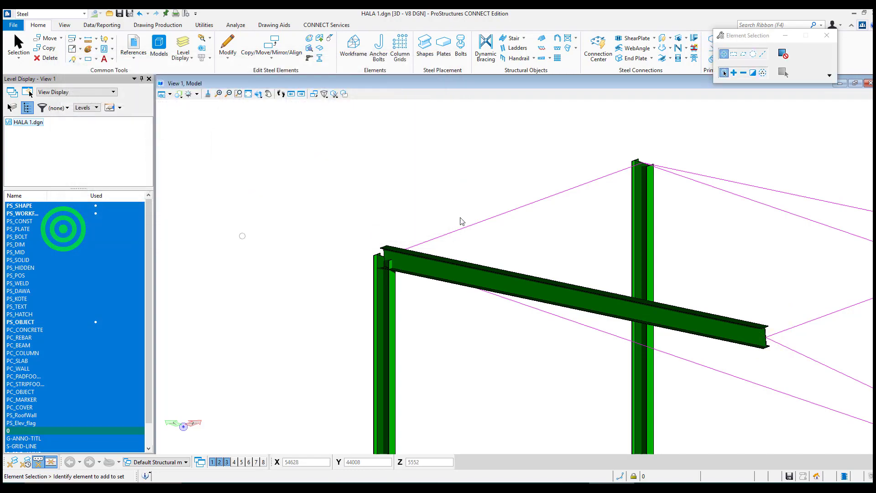
Step: Insert a 200UB25 beam between the front and back column tops at the right-hand end of the hall and accept its orientation
{"action": "left_click", "coordinate": [437, 142]}
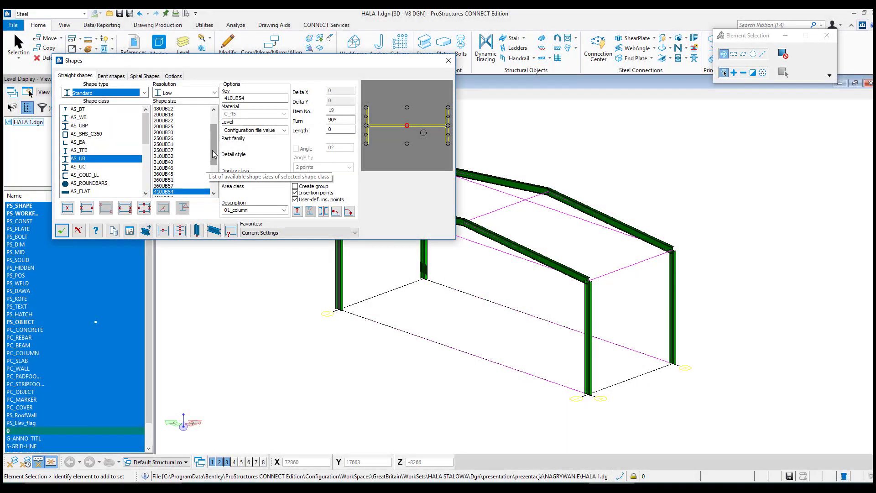
{"action": "left_click", "coordinate": [211, 150]}
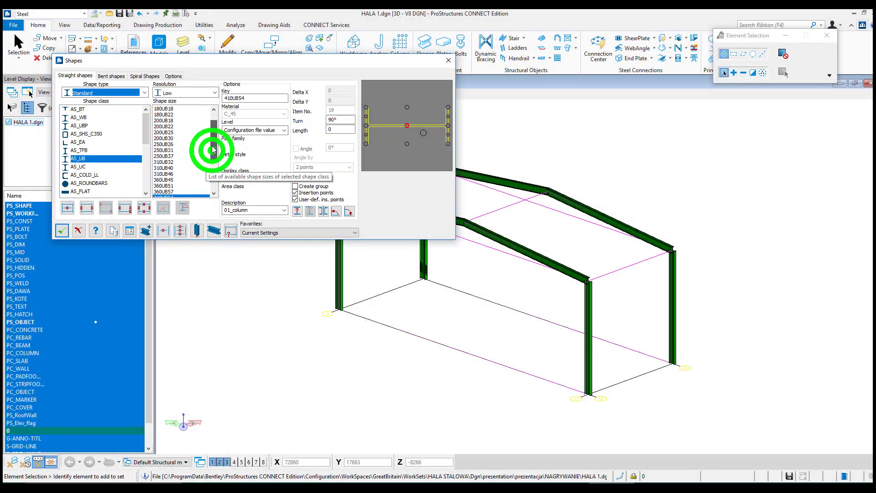
{"action": "left_click", "coordinate": [166, 139]}
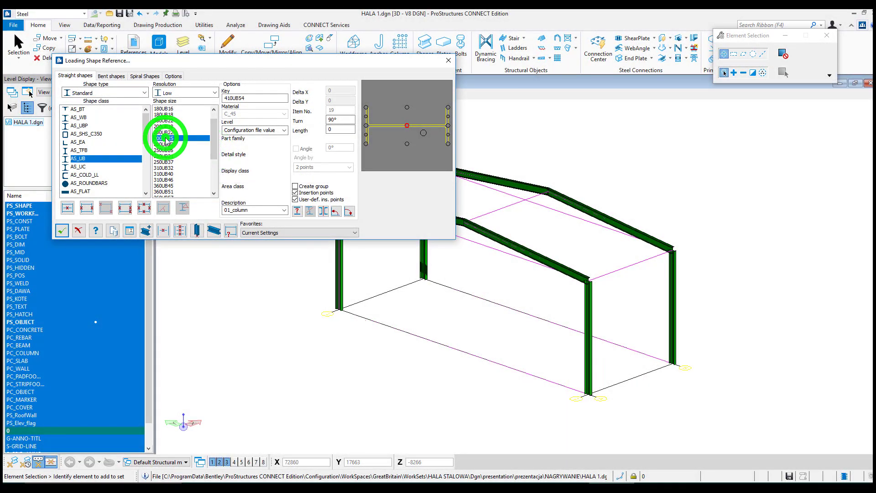
{"action": "left_click", "coordinate": [87, 210]}
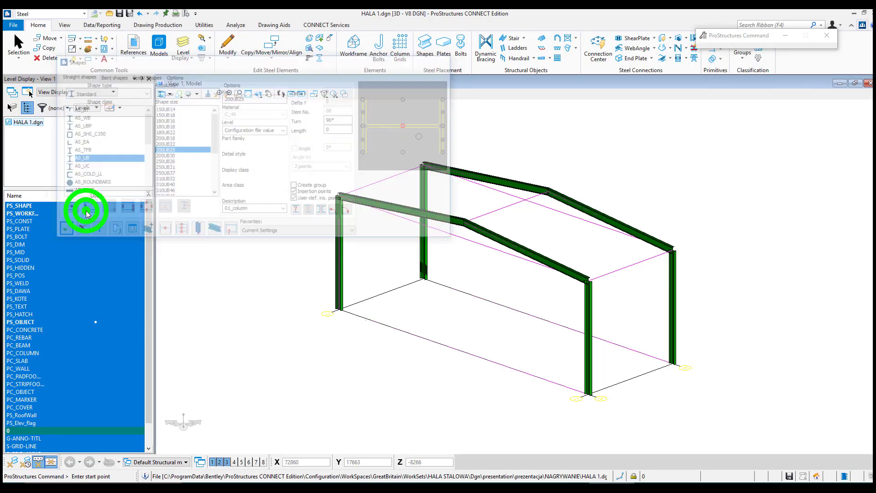
{"action": "scroll", "coordinate": [674, 247], "scroll_direction": "up", "scroll_amount": 6}
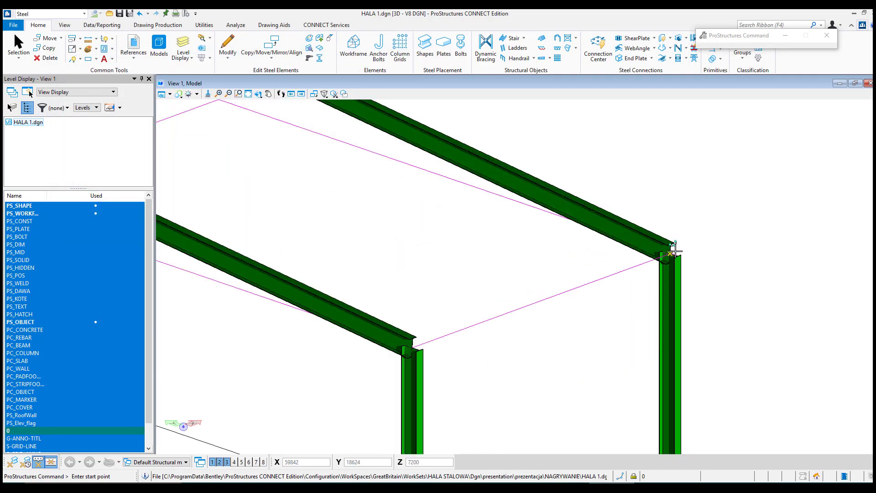
{"action": "left_click", "coordinate": [662, 258]}
{"action": "scroll", "coordinate": [548, 274], "scroll_direction": "down", "scroll_amount": 5}
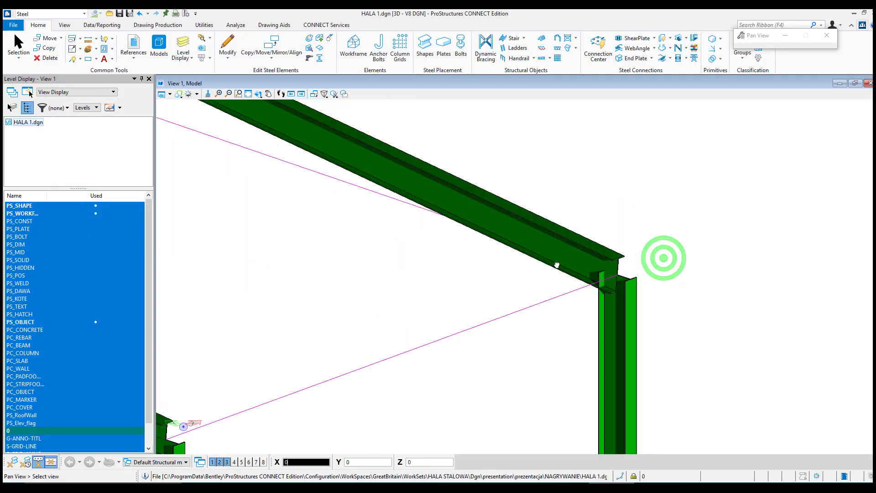
{"action": "left_click", "coordinate": [382, 345]}
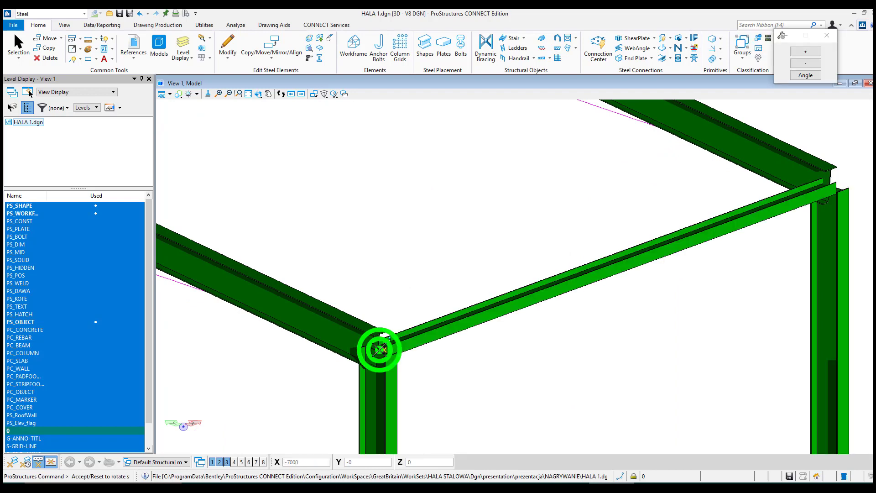
{"action": "left_click", "coordinate": [404, 296]}
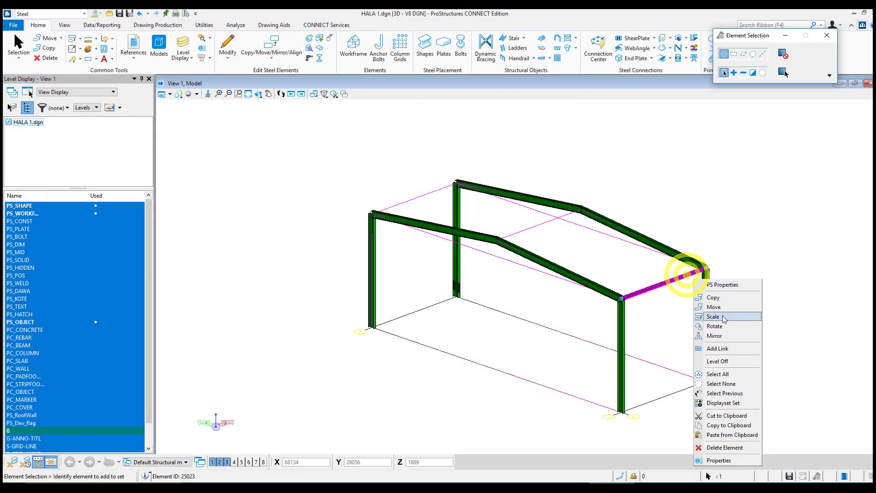
Step: Copy the 200UB25 eaves beam 20000 along Y, from its end point to the opposite side of the hall
{"action": "left_click", "coordinate": [714, 297]}
{"action": "scroll", "coordinate": [703, 269], "scroll_direction": "up", "scroll_amount": 3}
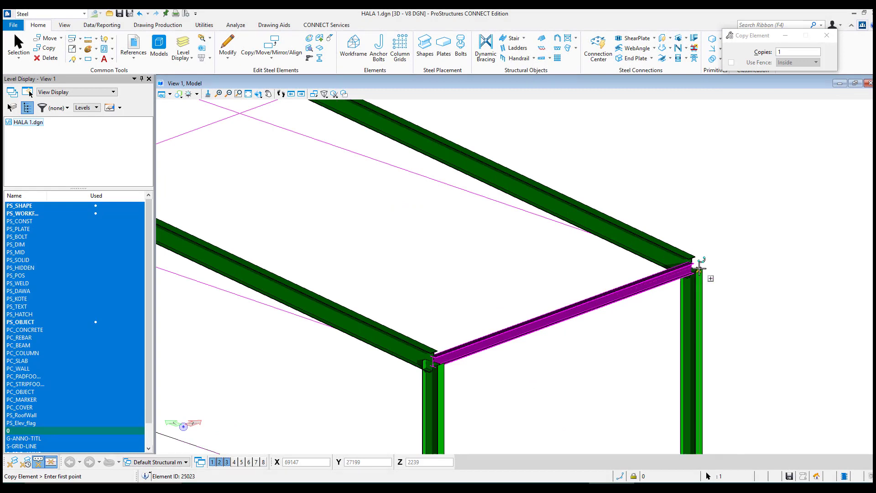
{"action": "scroll", "coordinate": [701, 267], "scroll_direction": "up", "scroll_amount": 3}
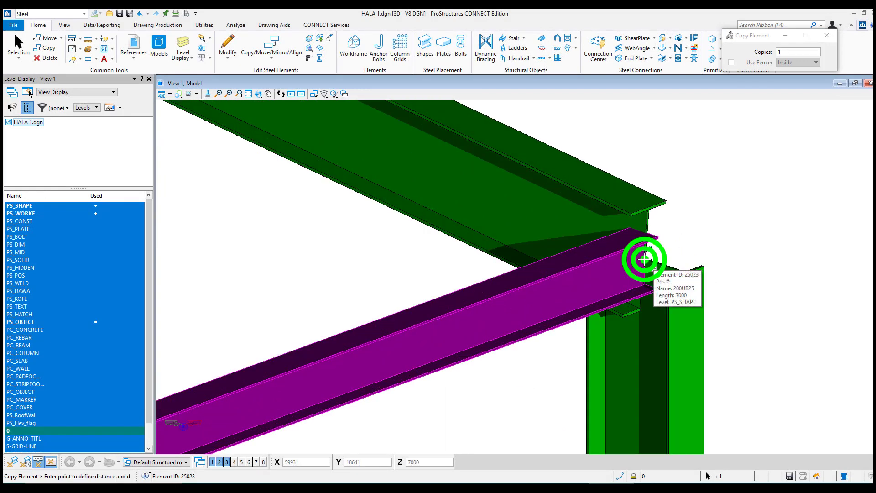
{"action": "left_click", "coordinate": [644, 260]}
{"action": "type", "text": "20"}
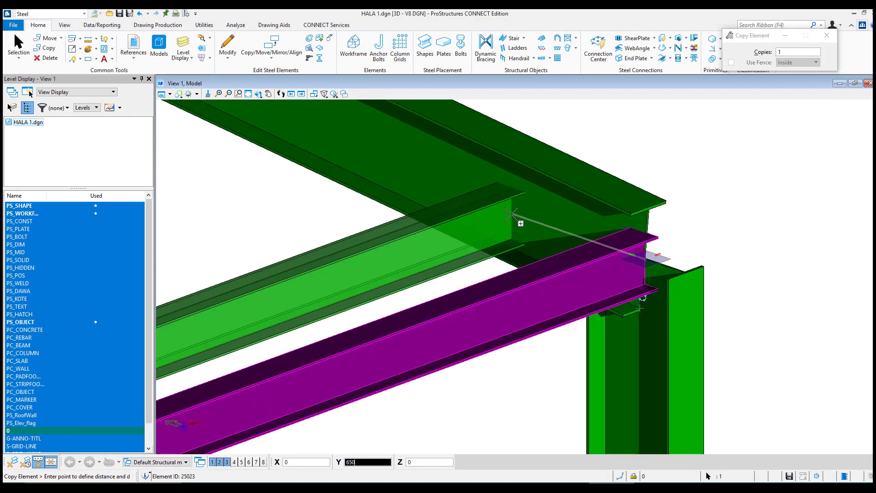
{"action": "type", "text": "000"}
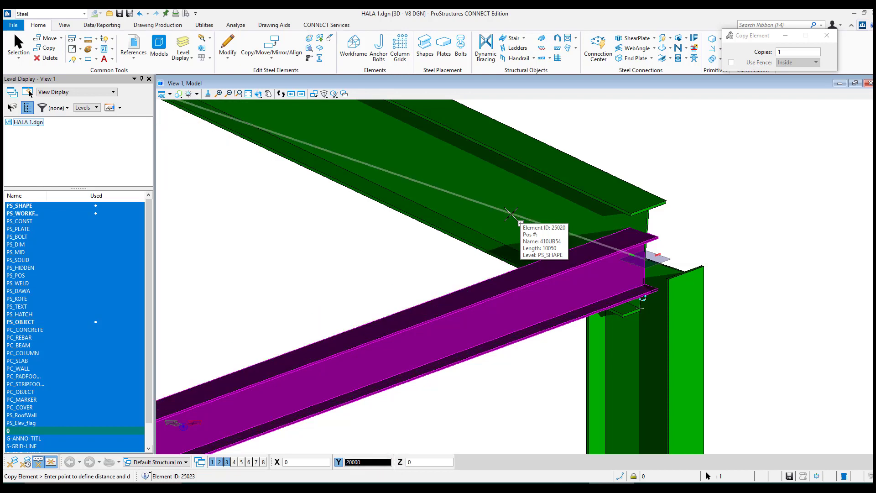
{"action": "left_click", "coordinate": [511, 214]}
{"action": "scroll", "coordinate": [511, 215], "scroll_direction": "down", "scroll_amount": 2}
{"action": "scroll", "coordinate": [463, 223], "scroll_direction": "down", "scroll_amount": 5}
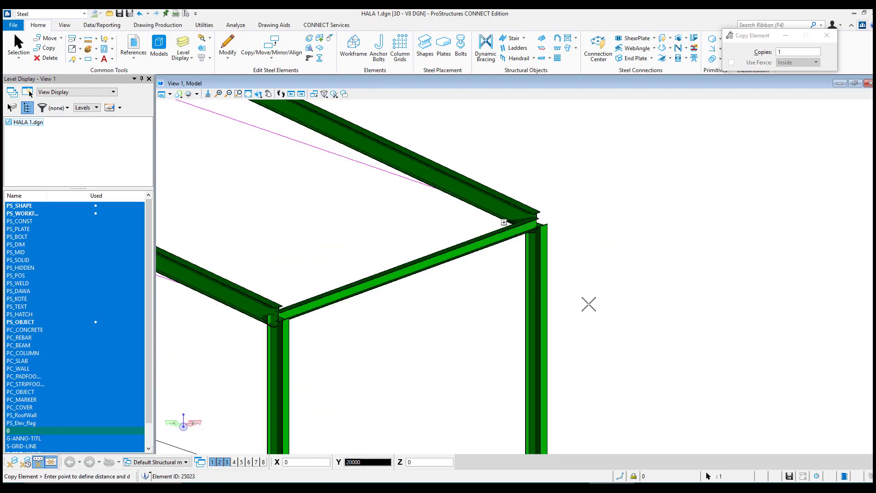
{"action": "middle_click_drag", "start_coordinate": [558, 293], "coordinate": [466, 199]}
{"action": "scroll", "coordinate": [466, 199], "scroll_direction": "up", "scroll_amount": 3}
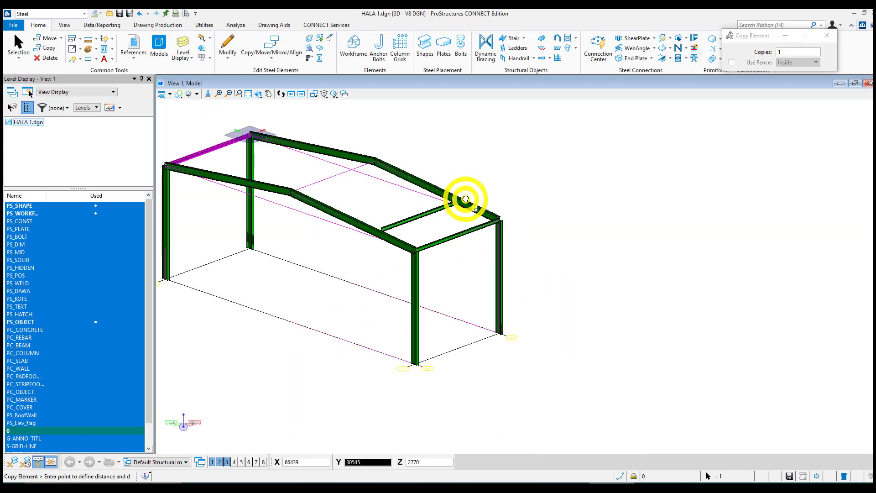
{"action": "right_click", "coordinate": [477, 162]}
Step: Draw a line 300 long in the negative X direction along the 200UB25 beam's top flange, starting at its end beside the rafter
{"action": "middle_click_drag", "start_coordinate": [482, 164], "coordinate": [636, 200]}
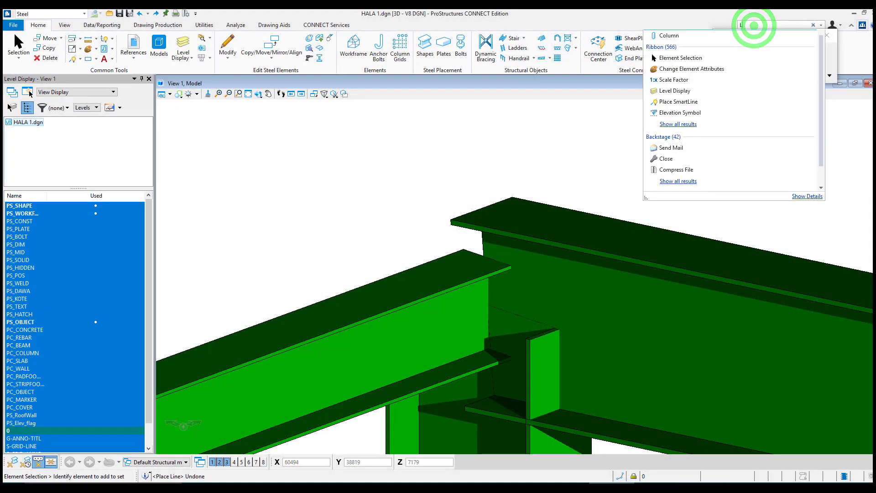
{"action": "type", "text": "INE"}
{"action": "left_click", "coordinate": [674, 47]}
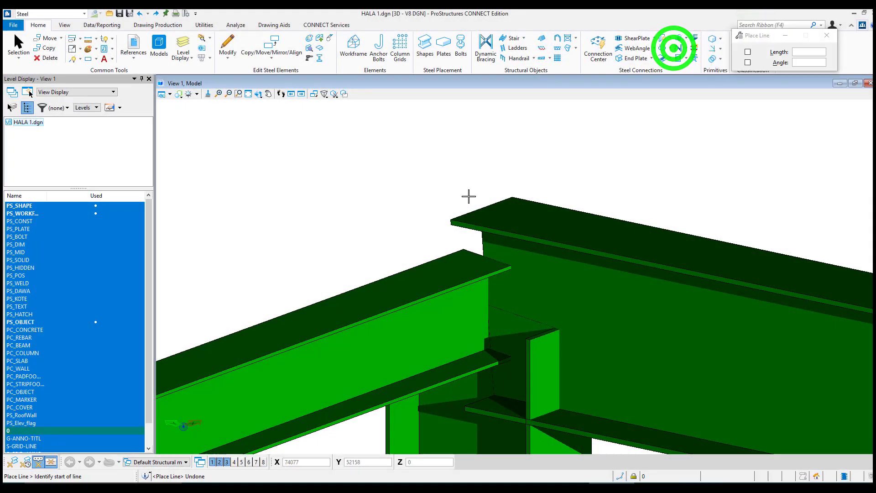
{"action": "left_click", "coordinate": [486, 257]}
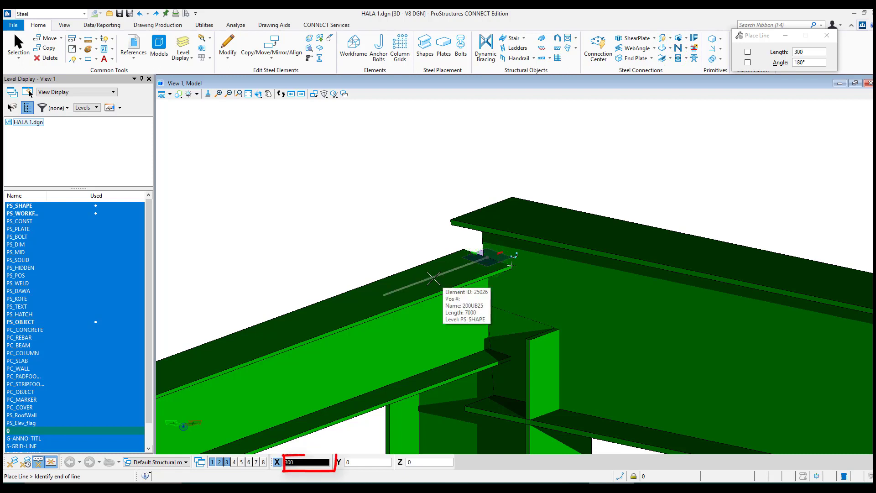
{"action": "left_click", "coordinate": [434, 278]}
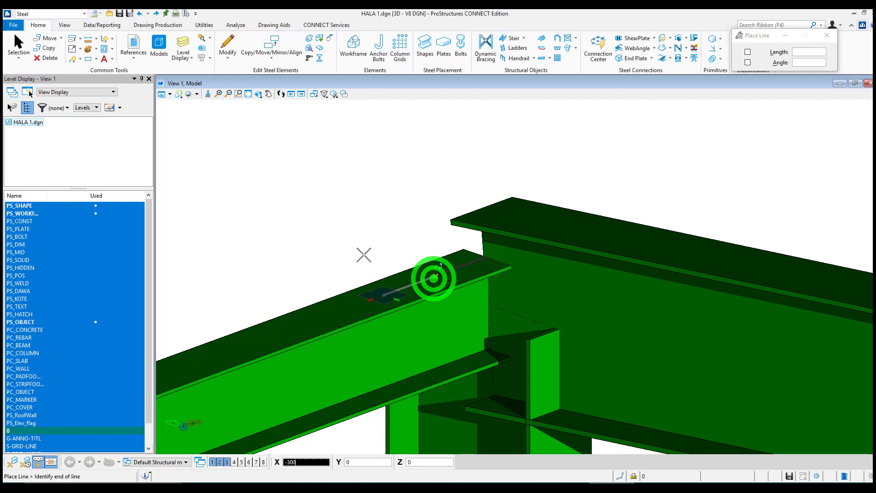